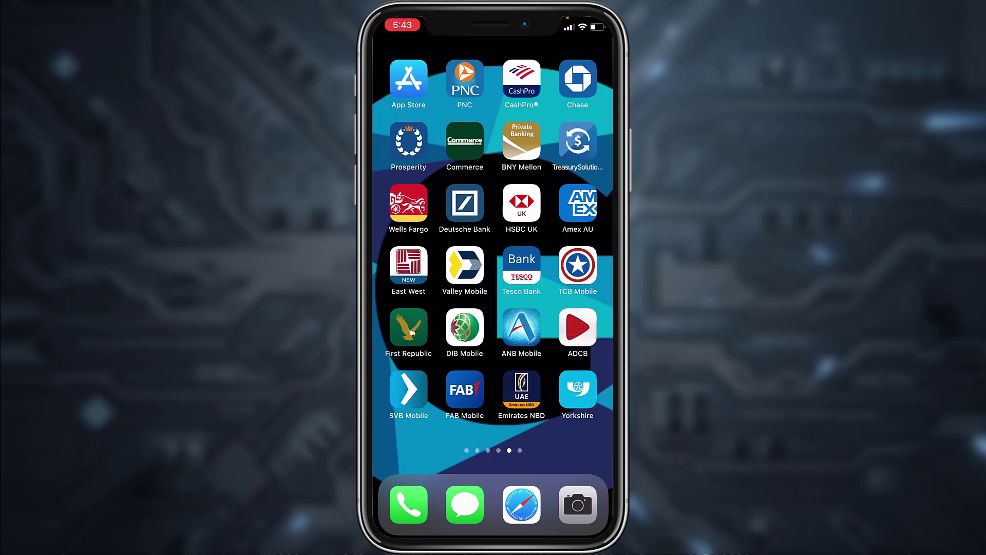
- Search the App Store for 'anb bank' and open the ANB Mobile app to its welcome screen
click(409, 80)
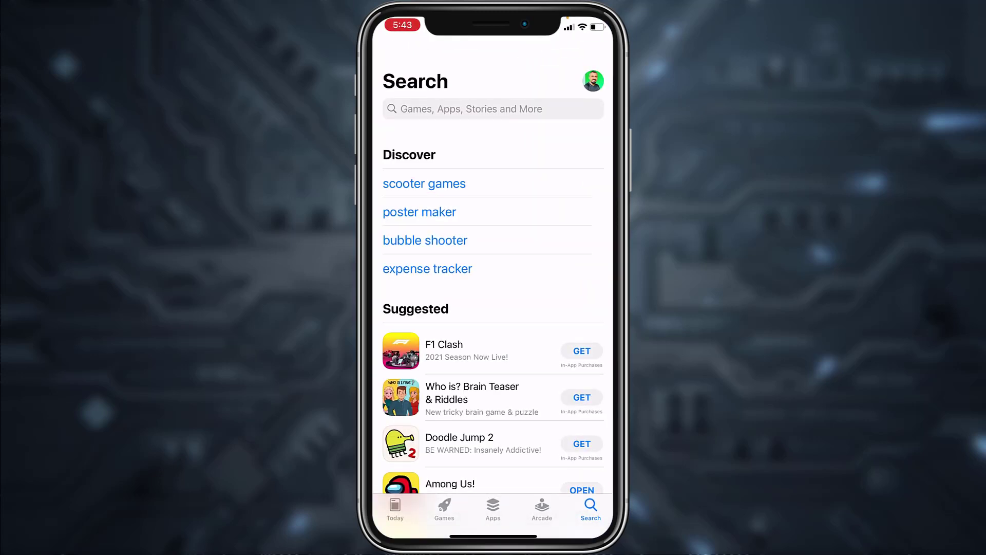
click(493, 109)
text(a)
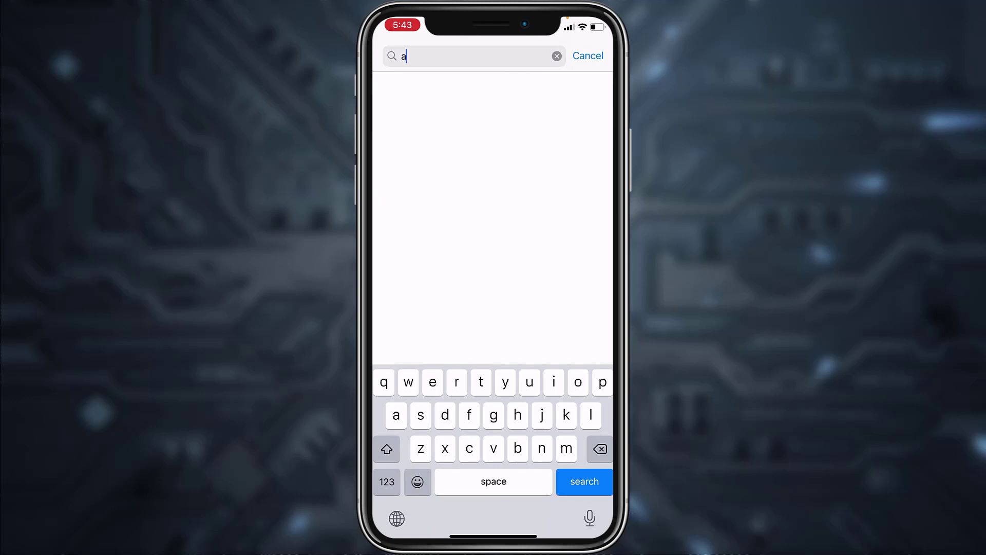
text(nb bank)
key(Return)
scroll(493, 285, down, 10)
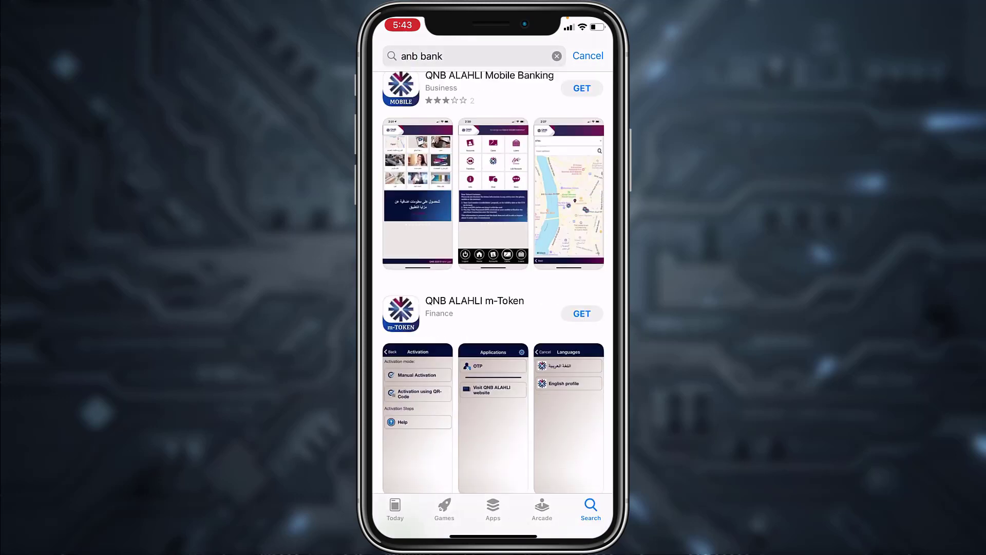
scroll(493, 286, down, 5)
click(488, 245)
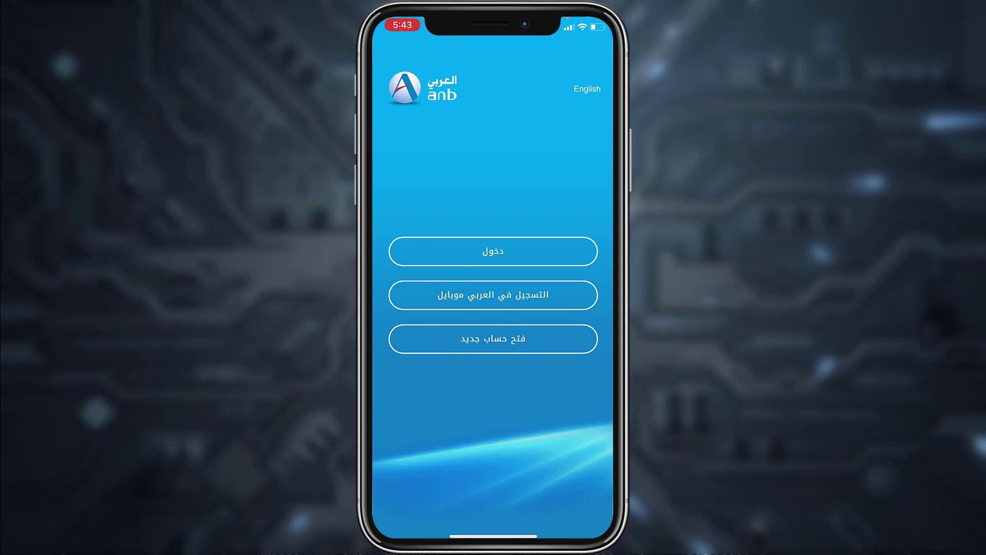
- Switch the ANB Mobile welcome screen to English
click(588, 89)
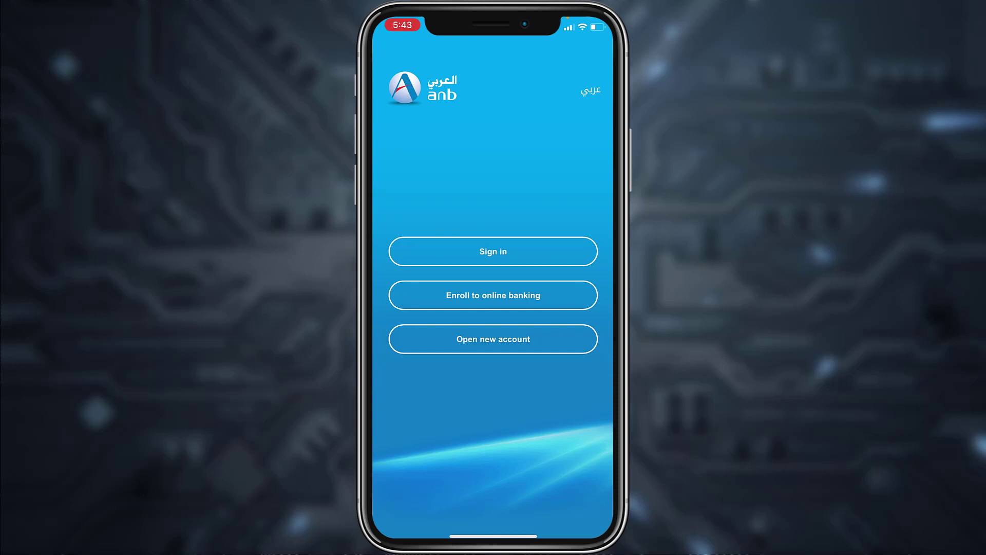
- Open 'Enroll to online banking', view the TeleMoney ID form, then return to the mada card form
click(493, 295)
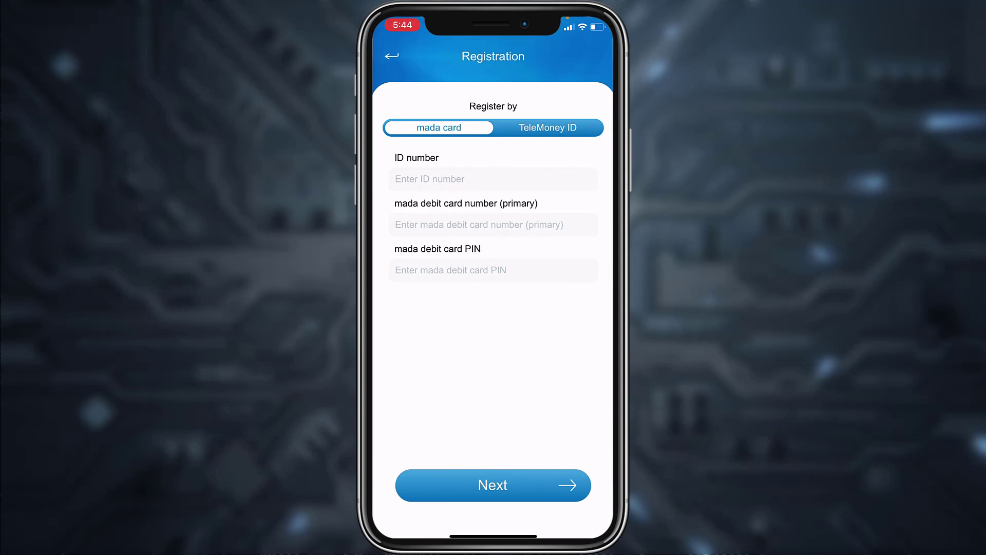
click(547, 127)
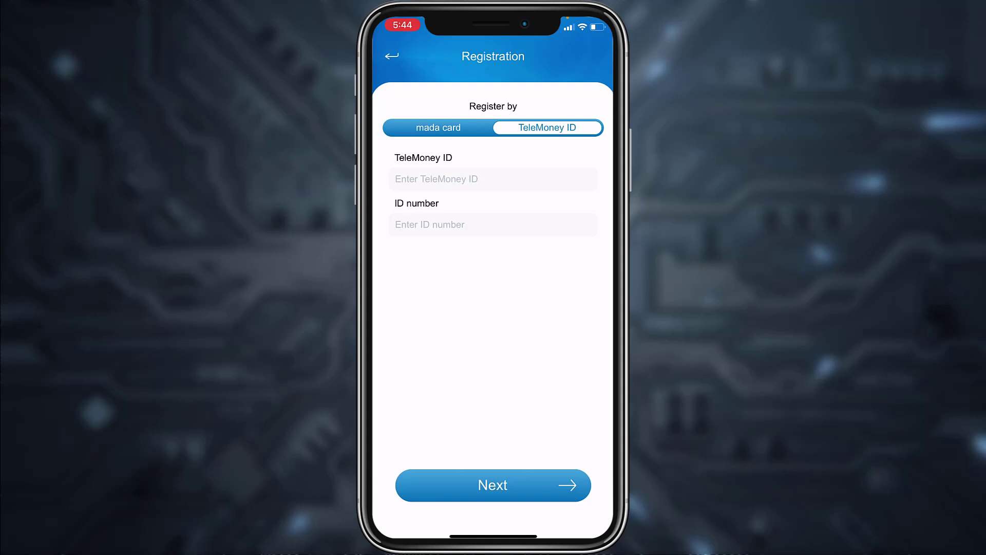
click(438, 127)
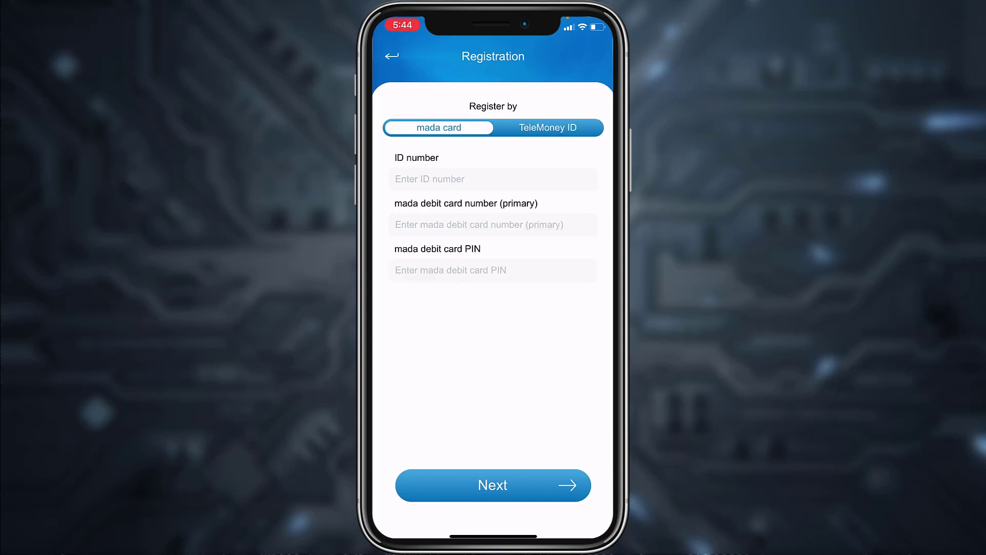